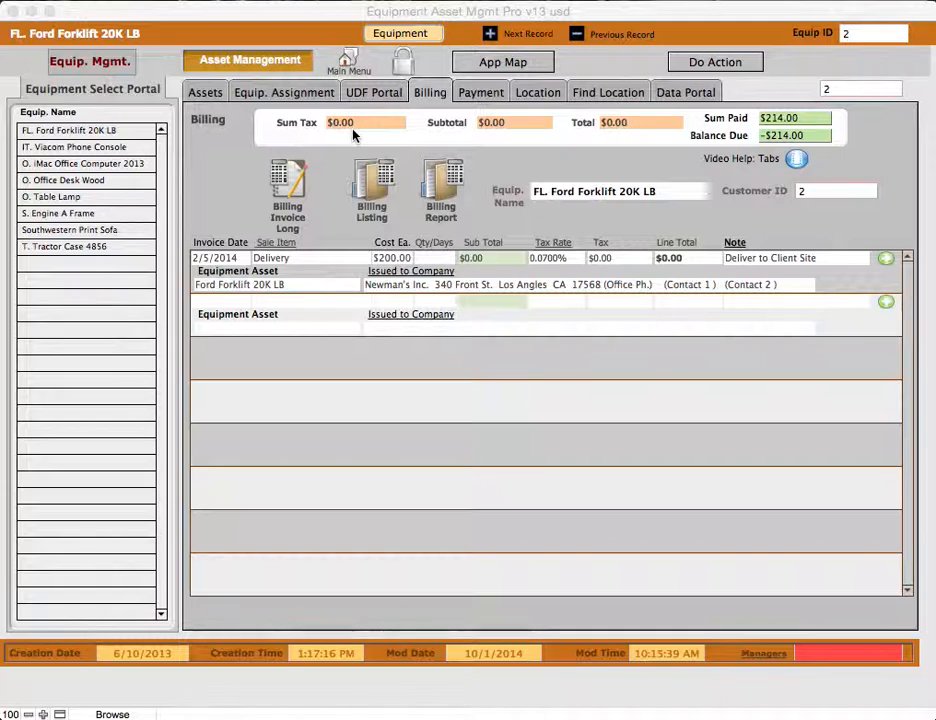
- Examine the available choices for tax rate, sale item, invoice date, issued-to company and note on the Delivery billing line
{"action": "left_click", "coordinate": [557, 260]}
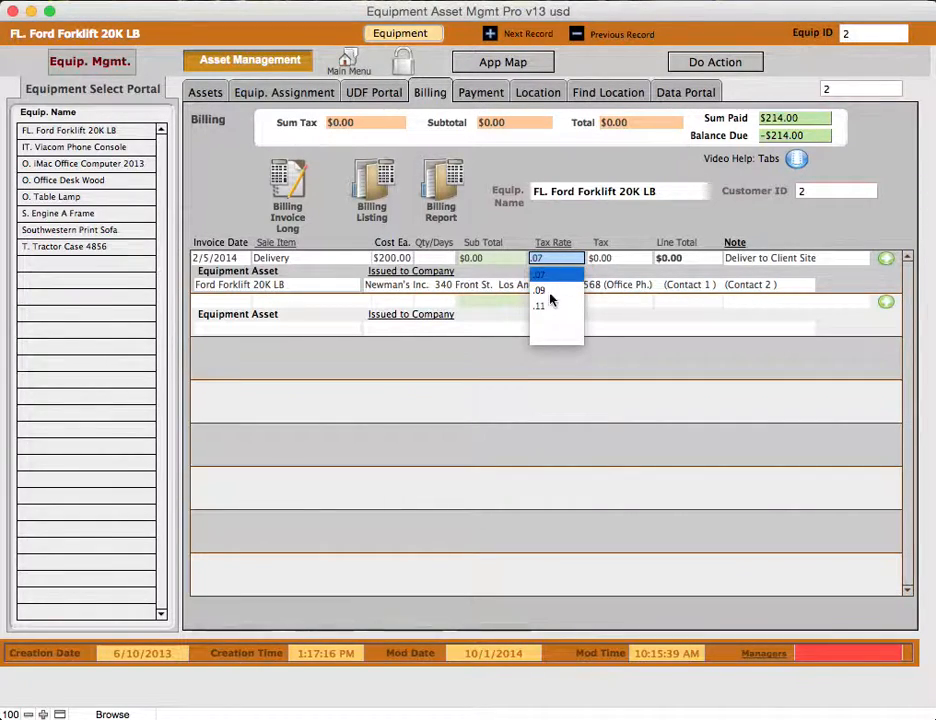
{"action": "left_click", "coordinate": [549, 246]}
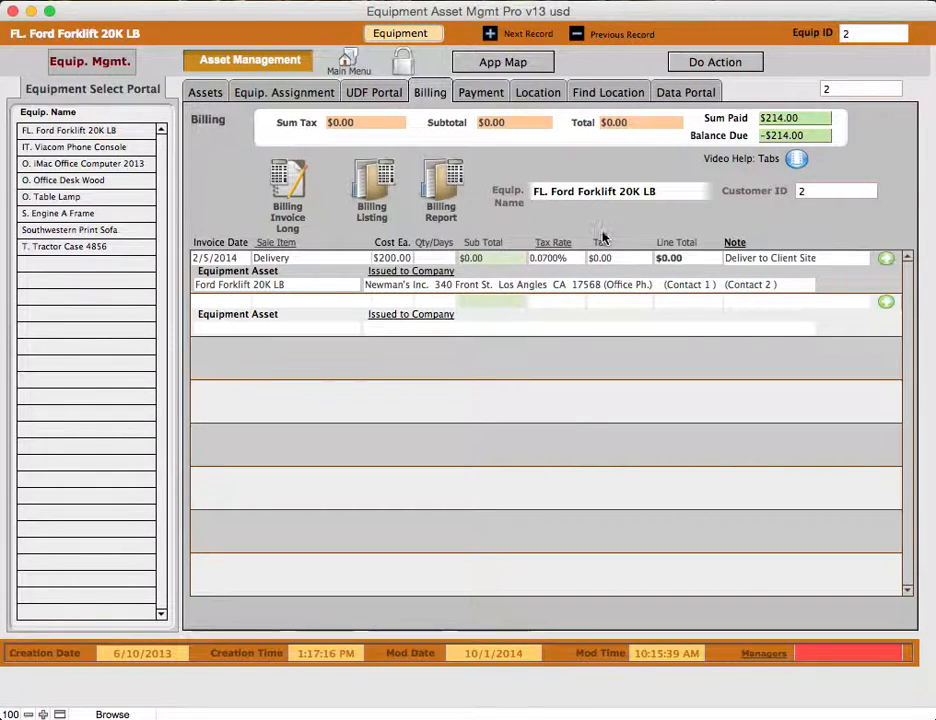
{"action": "left_click", "coordinate": [547, 262]}
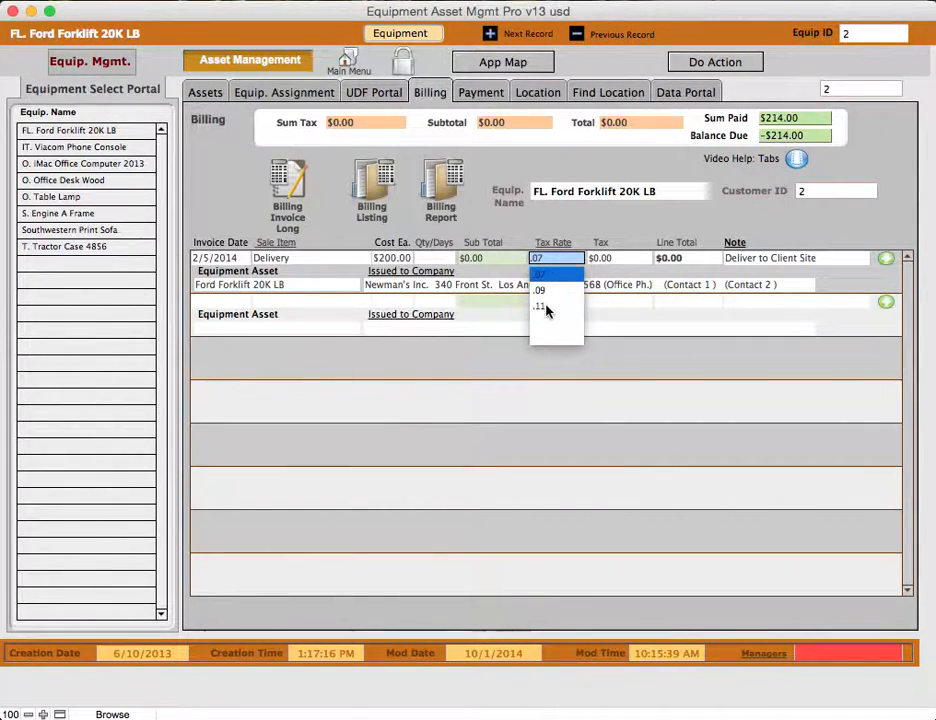
{"action": "left_click", "coordinate": [575, 224]}
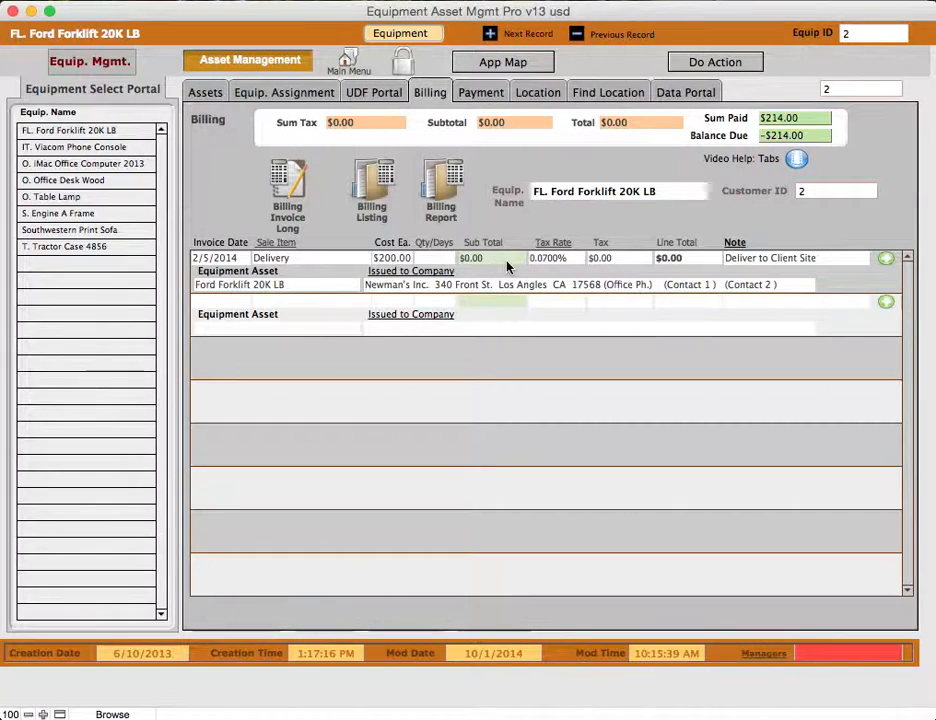
{"action": "left_click", "coordinate": [283, 259]}
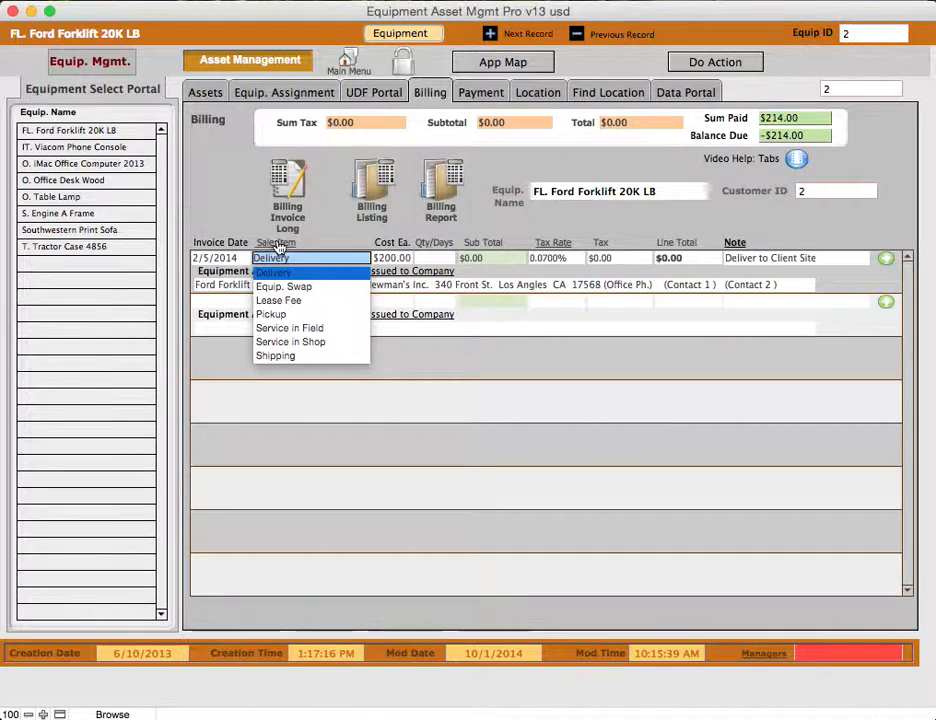
{"action": "left_click", "coordinate": [334, 242]}
{"action": "left_click", "coordinate": [218, 258]}
{"action": "key", "text": "Escape"}
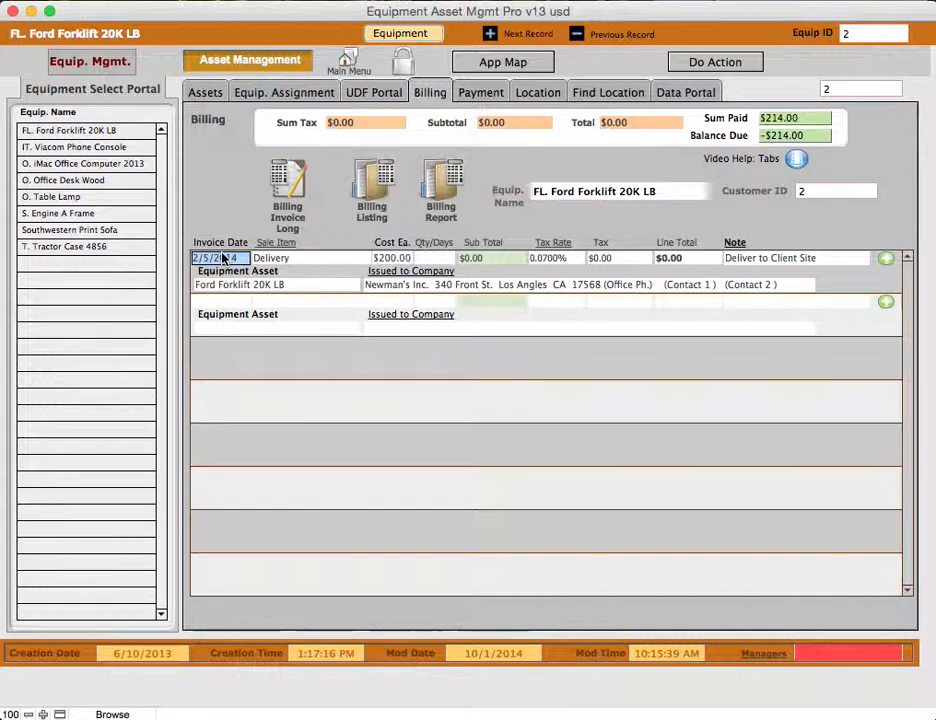
{"action": "left_click", "coordinate": [433, 285]}
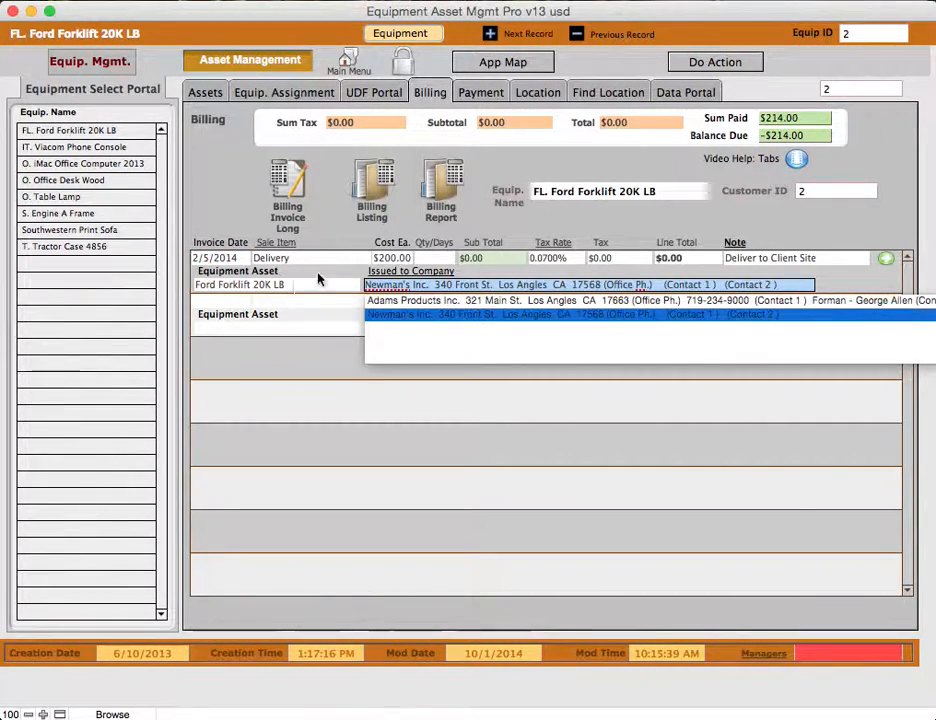
{"action": "left_click", "coordinate": [779, 240]}
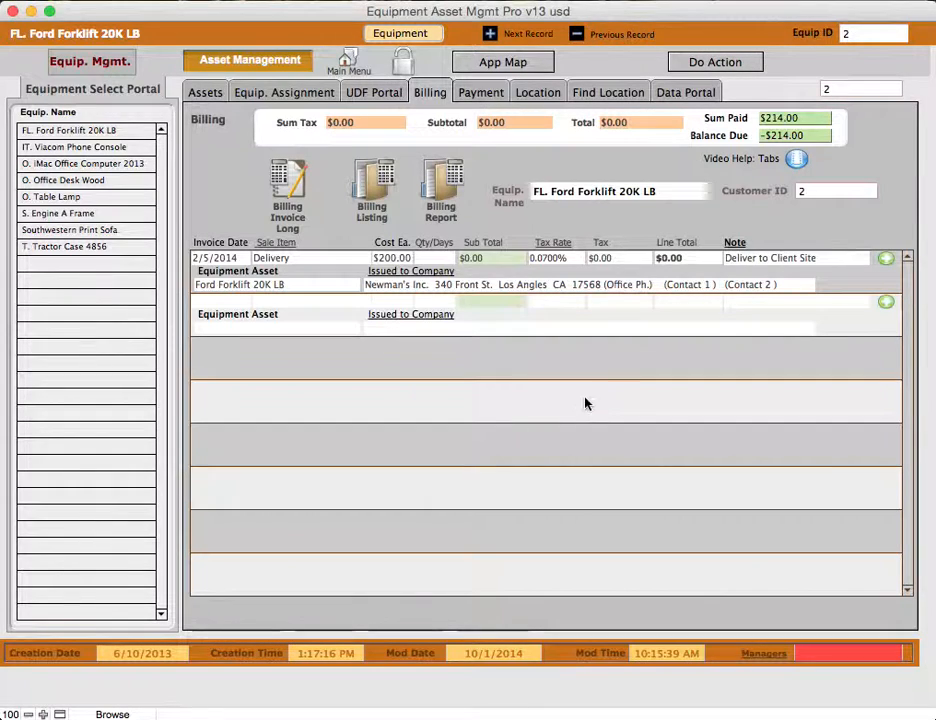
{"action": "left_click", "coordinate": [773, 260]}
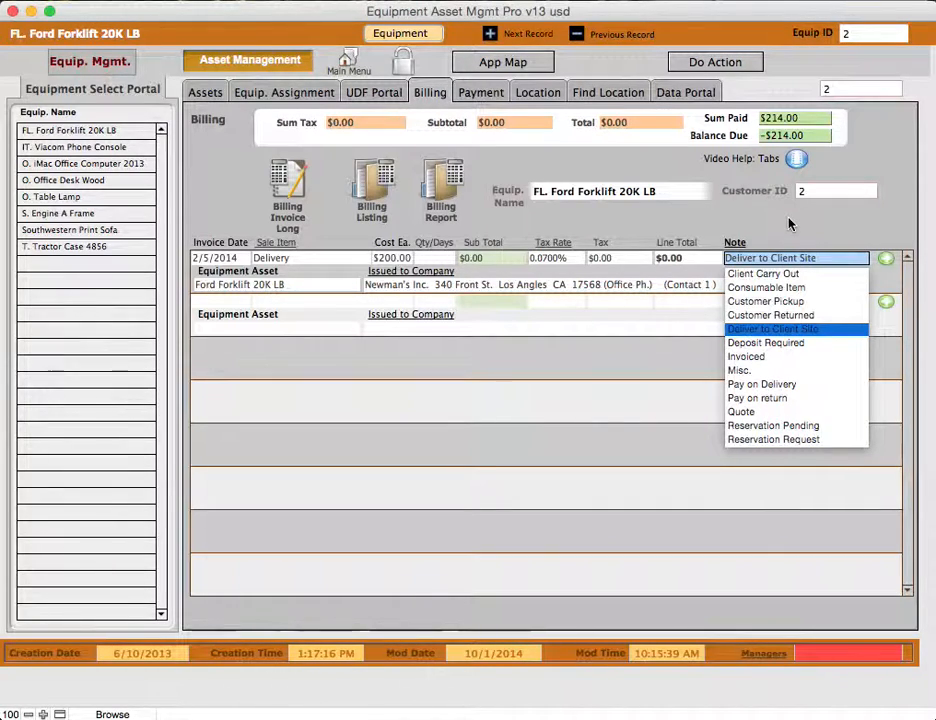
{"action": "left_click", "coordinate": [630, 226]}
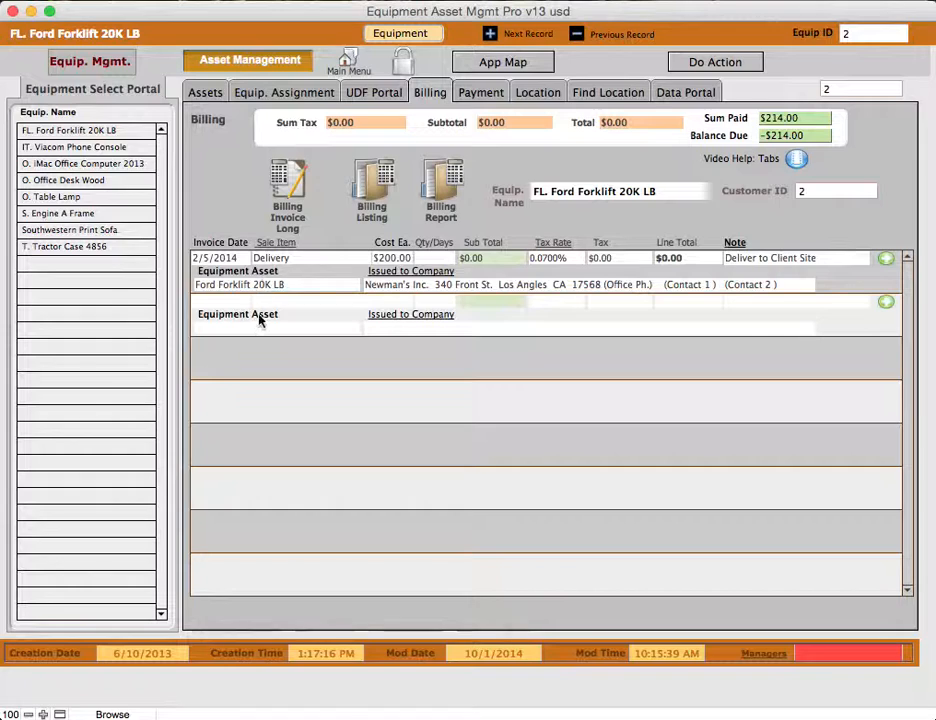
- Add a billing line dated 10/3/2014 for Equip. Swap with a cost of 200 and a quantity of 1
{"action": "left_click", "coordinate": [230, 300]}
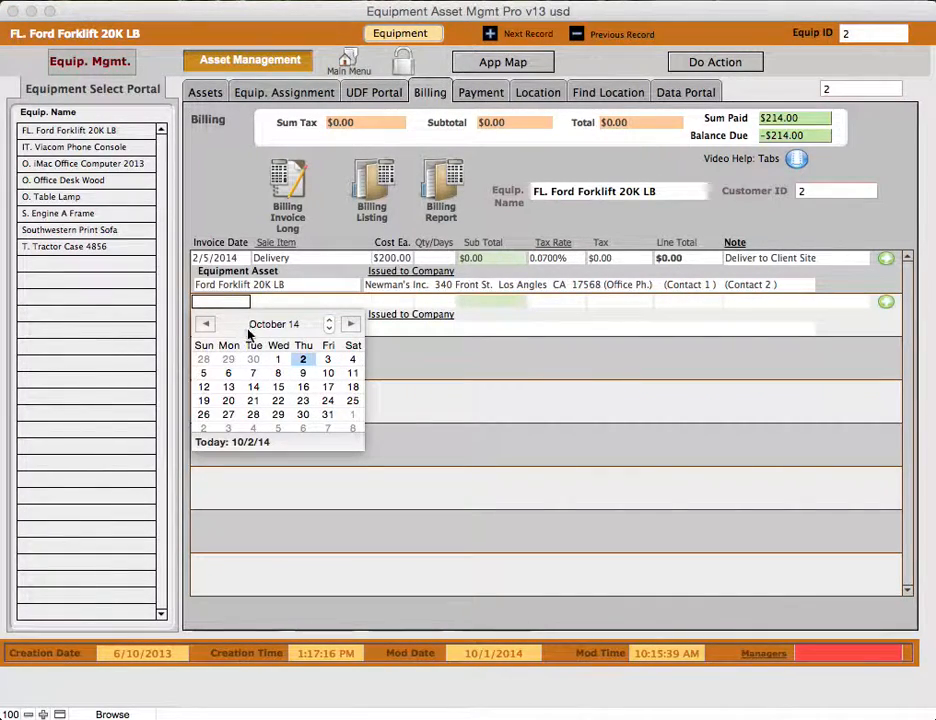
{"action": "left_click", "coordinate": [328, 362]}
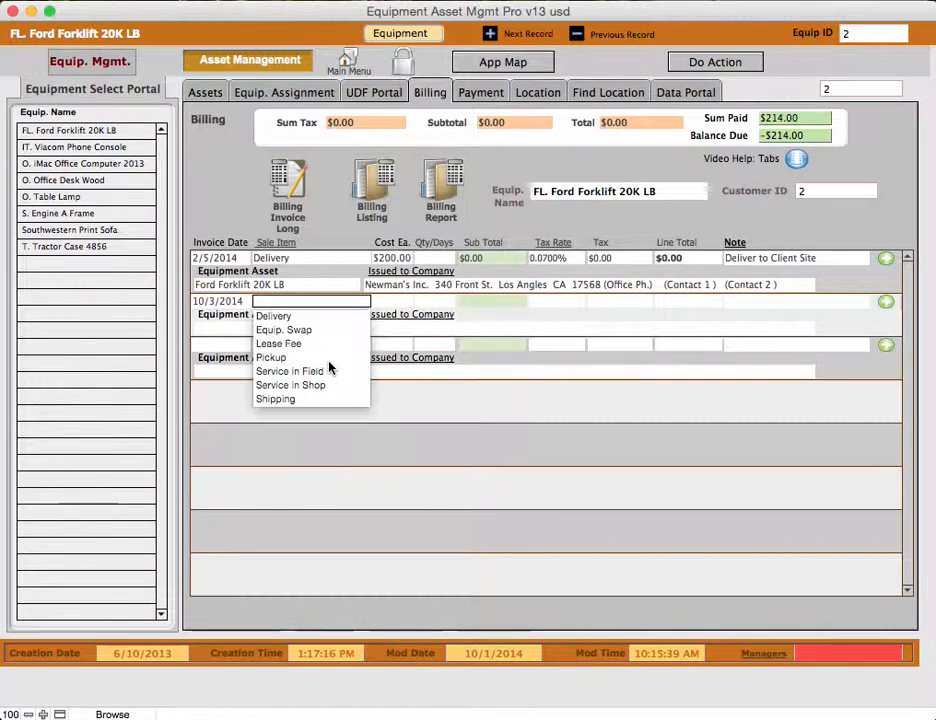
{"action": "left_click", "coordinate": [276, 329]}
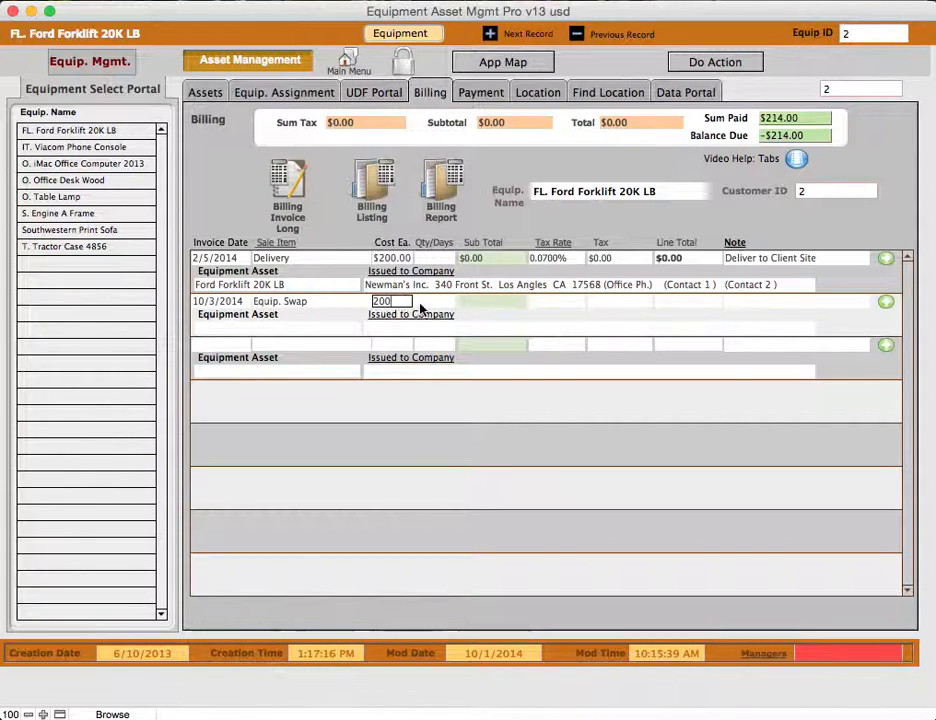
{"action": "left_click", "coordinate": [440, 303]}
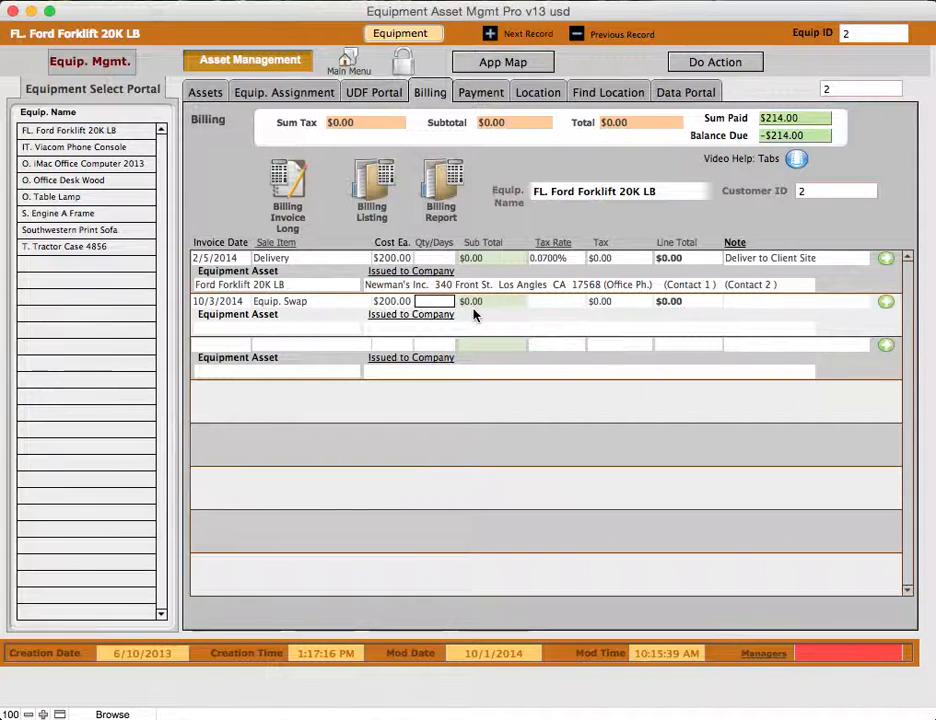
{"action": "type", "text": "1"}
- Set the tax rate of the new Equip. Swap billing line to .07
{"action": "left_click", "coordinate": [548, 303]}
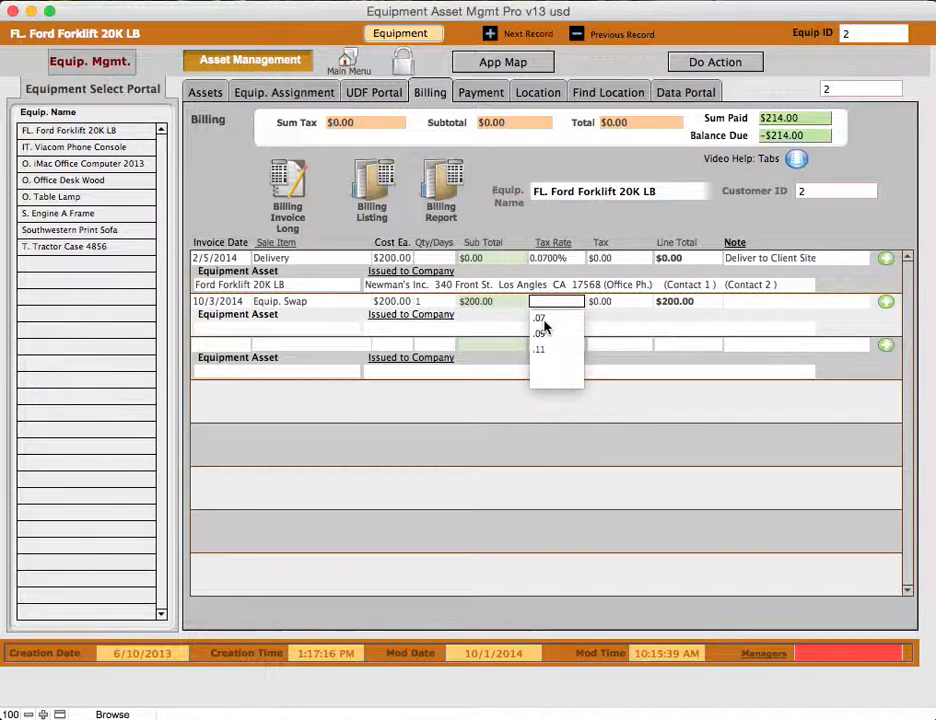
{"action": "left_click", "coordinate": [541, 318]}
{"action": "key", "text": "Tab"}
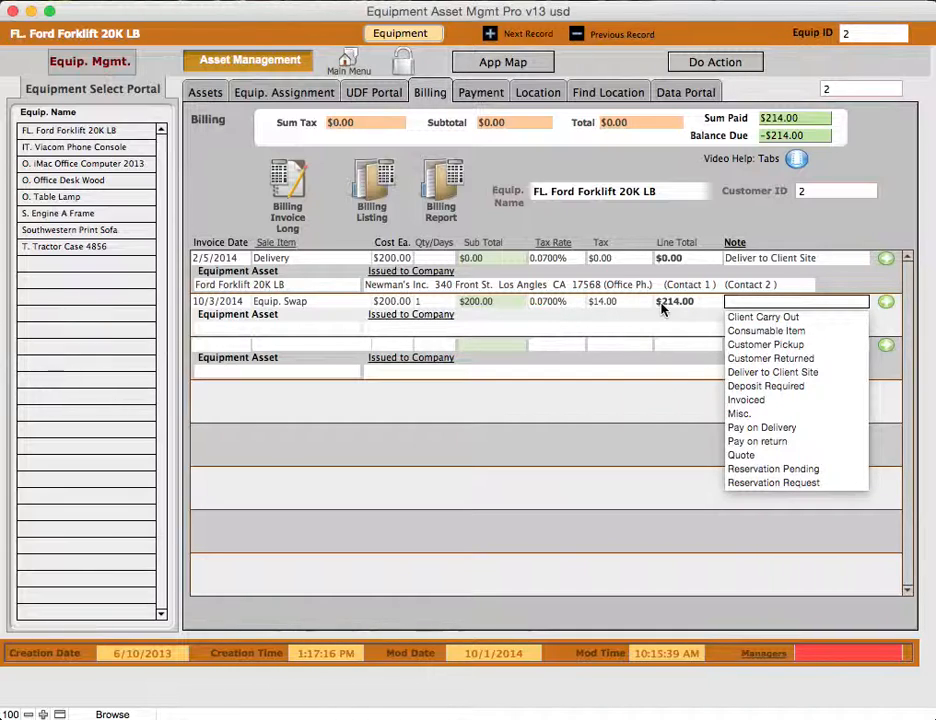
- Clear the tax rate on the Equip. Swap billing line and save the line
{"action": "left_click", "coordinate": [555, 303]}
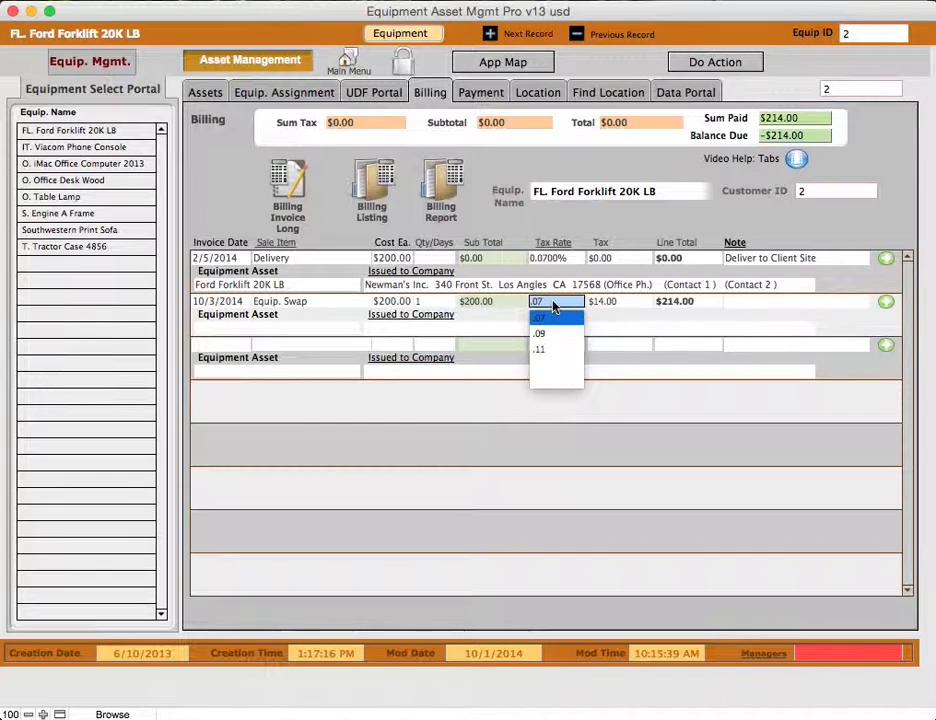
{"action": "left_click", "coordinate": [554, 303]}
{"action": "key", "text": "BackSpace"}
{"action": "key", "text": "BackSpace"}
{"action": "key", "text": "BackSpace"}
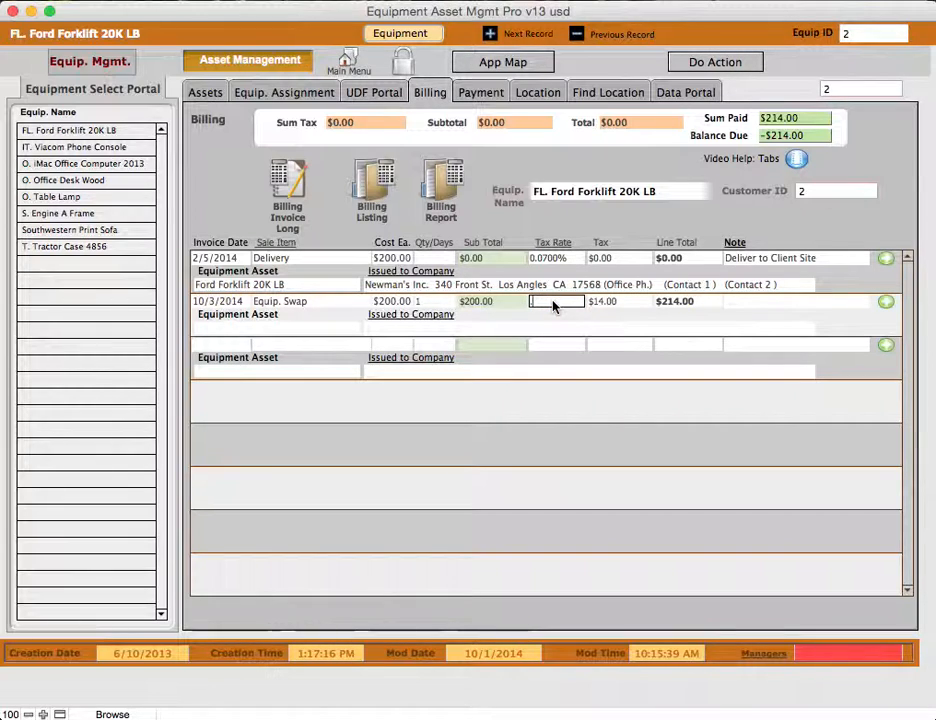
{"action": "left_click", "coordinate": [581, 230]}
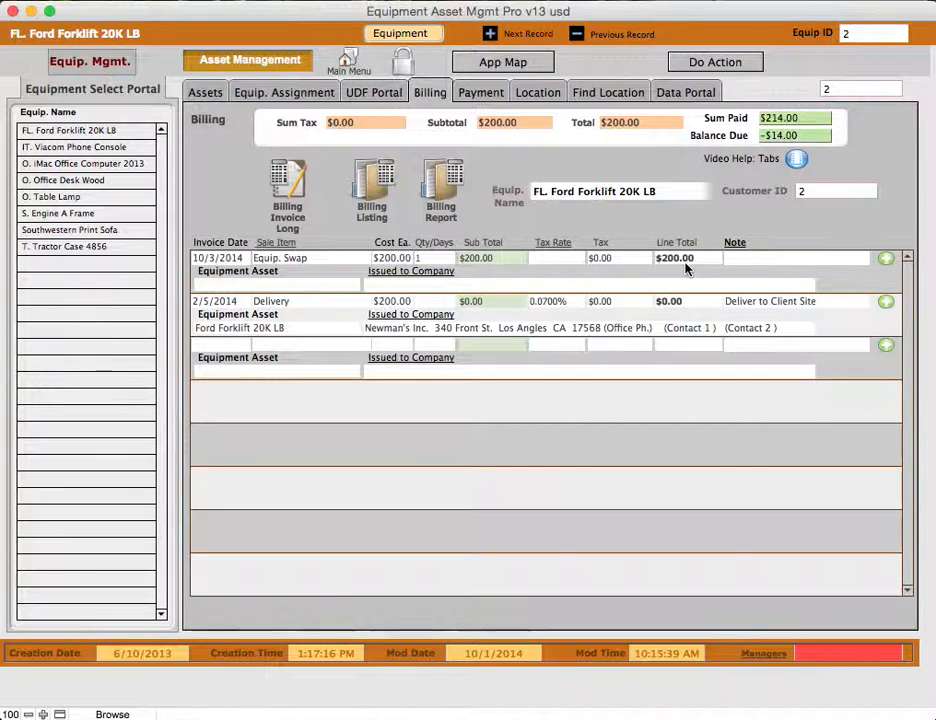
- Complete the Equip. Swap line with note Deliver to Client Site, asset Ford Forklift 20K LB 2 Ton Flatbed and issued-to company Adams Products Inc
{"action": "left_click", "coordinate": [763, 260]}
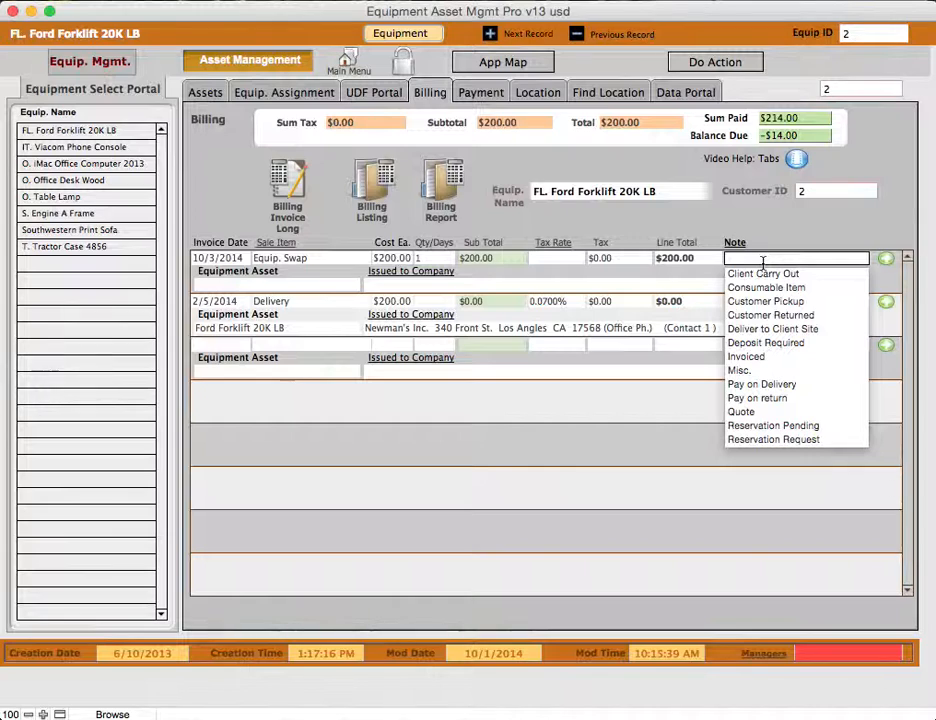
{"action": "left_click", "coordinate": [765, 329]}
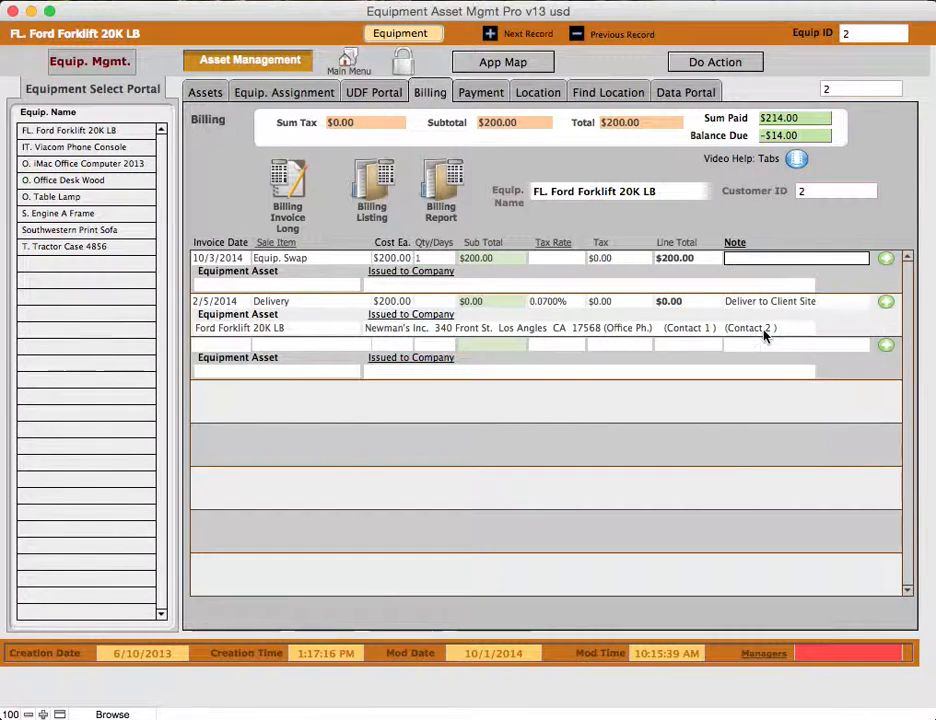
{"action": "key", "text": "Tab"}
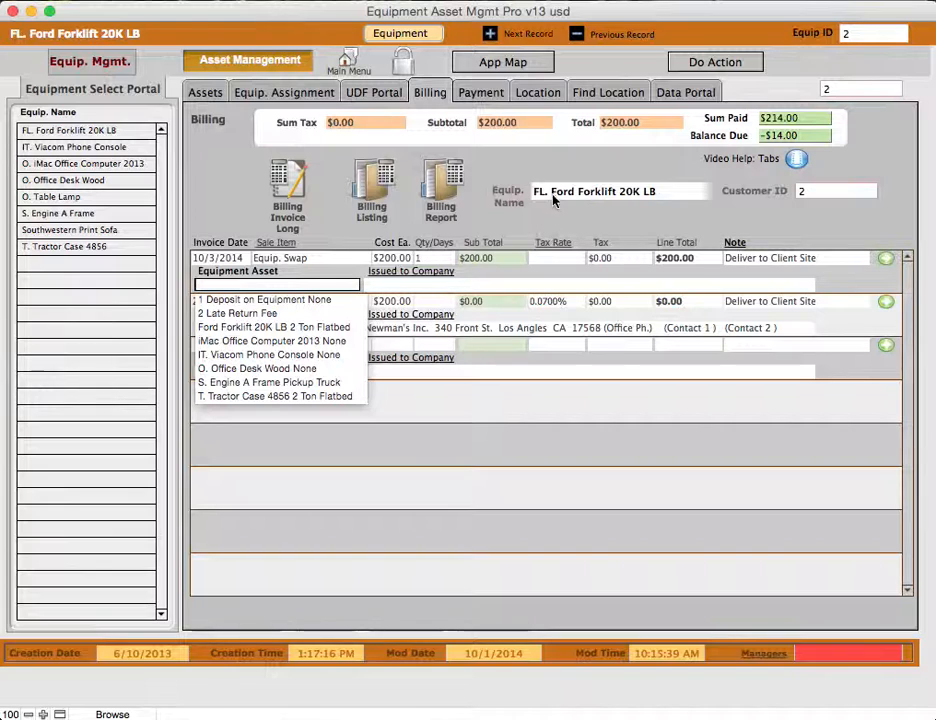
{"action": "left_click", "coordinate": [286, 327]}
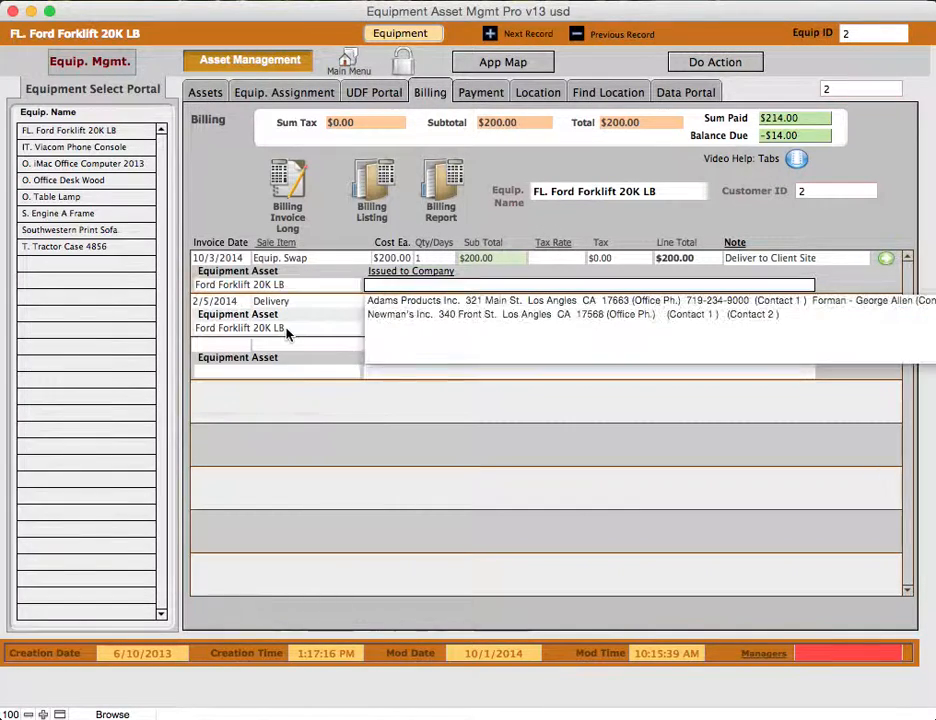
{"action": "left_click", "coordinate": [492, 306]}
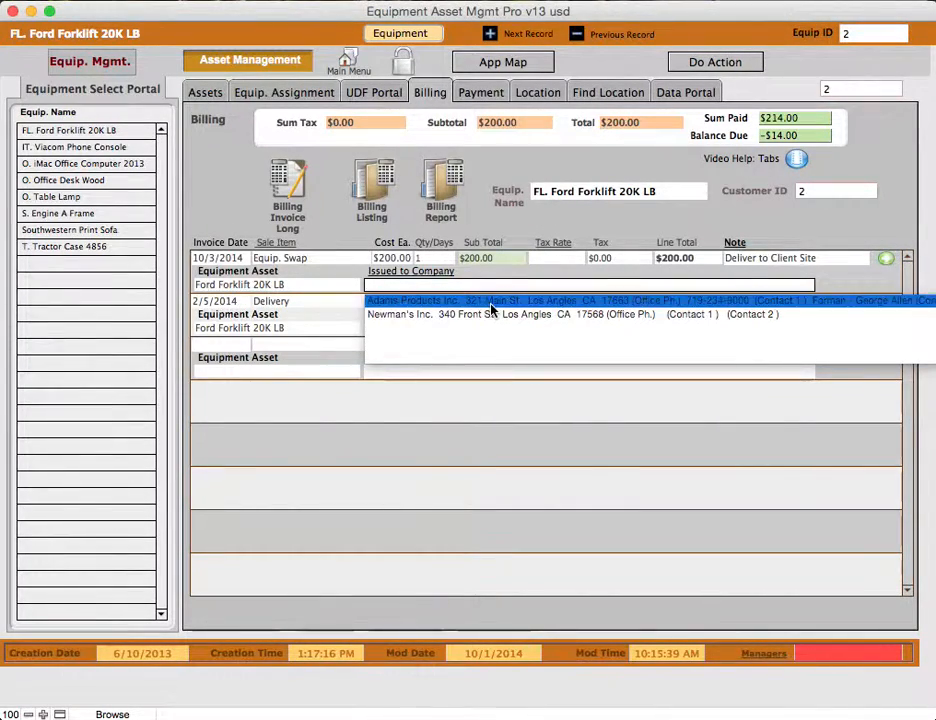
{"action": "left_click", "coordinate": [527, 225]}
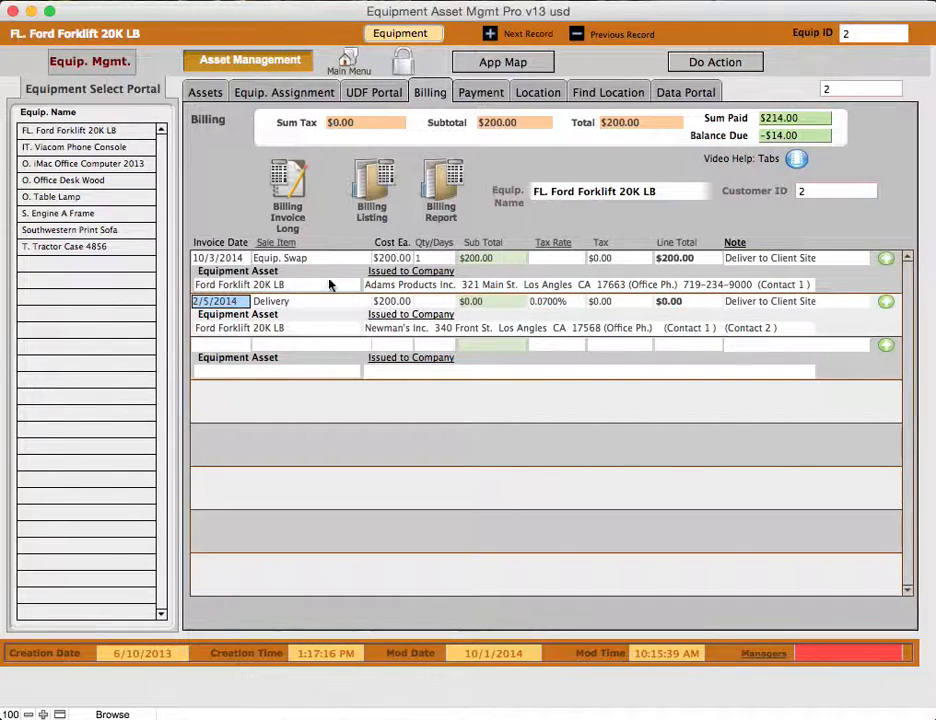
- Change the 10/3/2014 line's sale item to Pickup and its note to Customer Pickup
{"action": "left_click", "coordinate": [301, 259]}
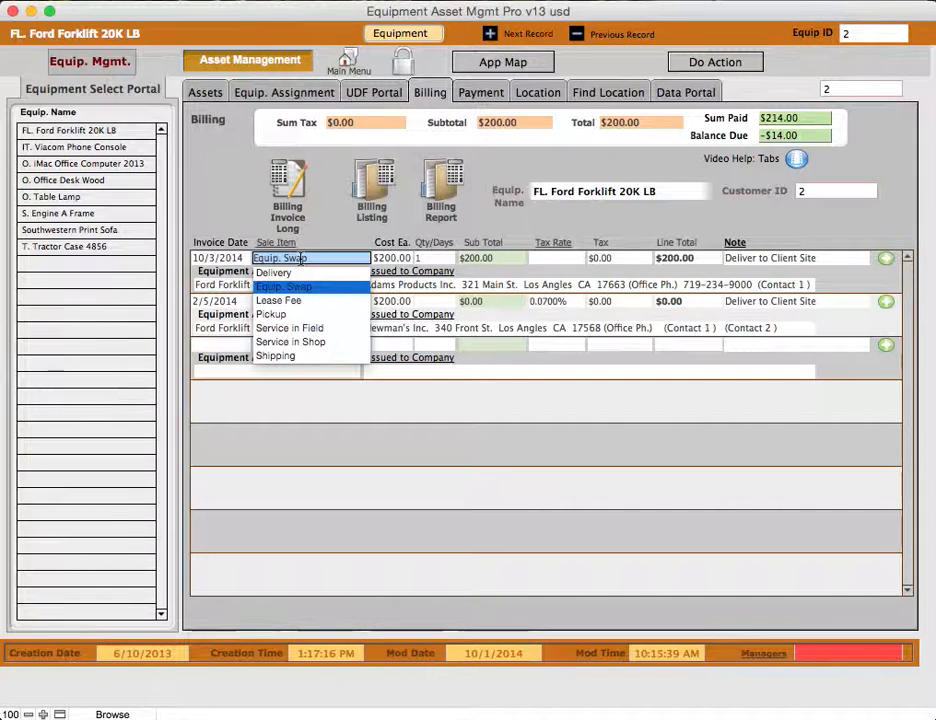
{"action": "left_click", "coordinate": [279, 316]}
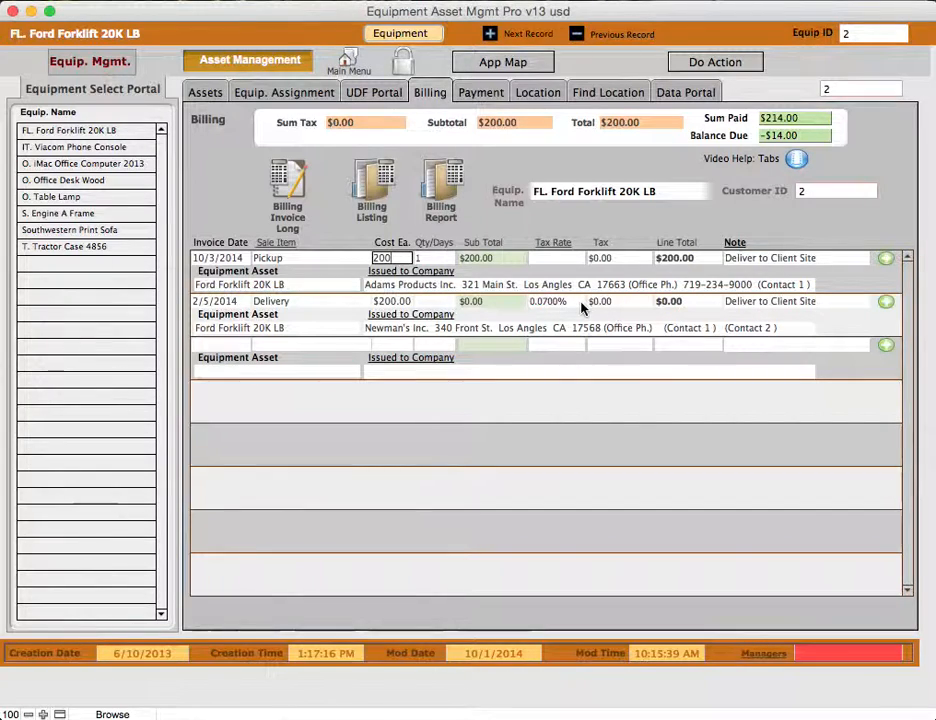
{"action": "left_click", "coordinate": [489, 225]}
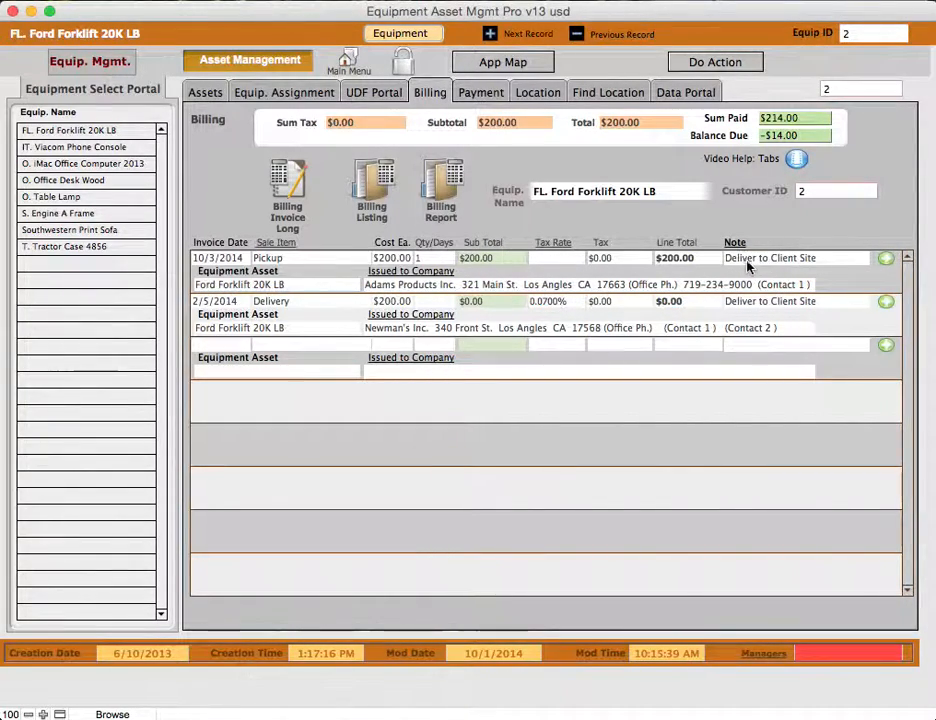
{"action": "left_click", "coordinate": [778, 262]}
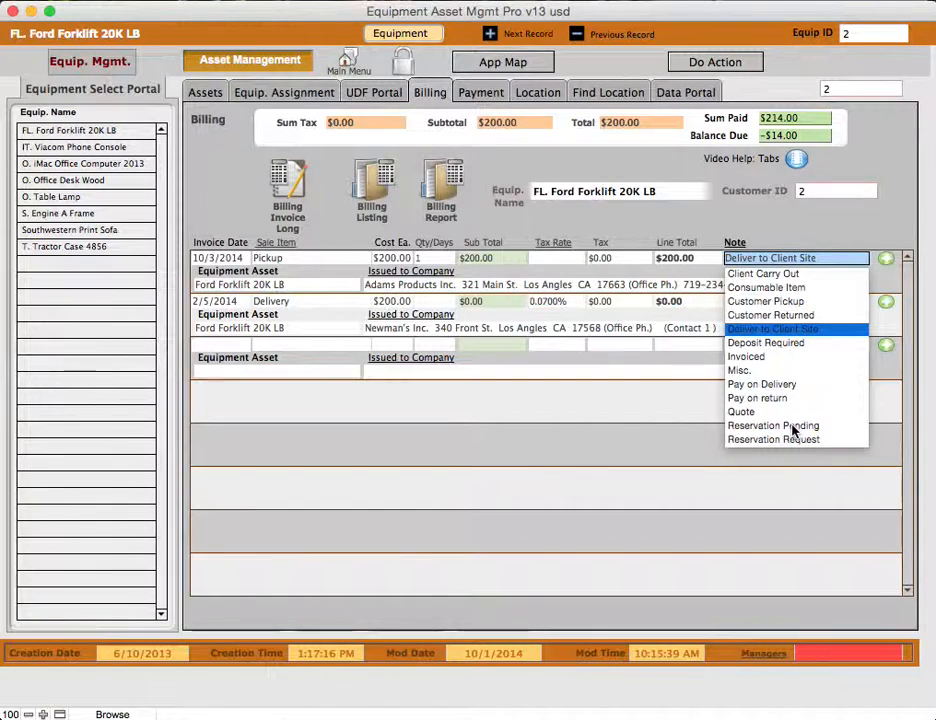
{"action": "left_click", "coordinate": [757, 301]}
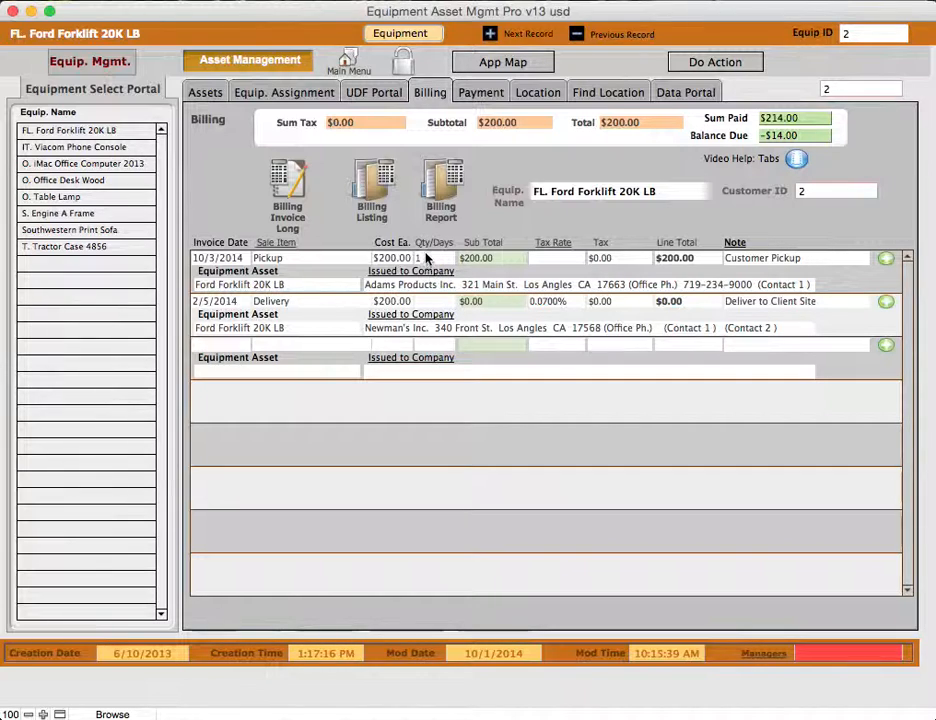
- Set the note of the 2/5/2014 Delivery line to Quote
{"action": "left_click", "coordinate": [437, 301]}
{"action": "left_click", "coordinate": [750, 304]}
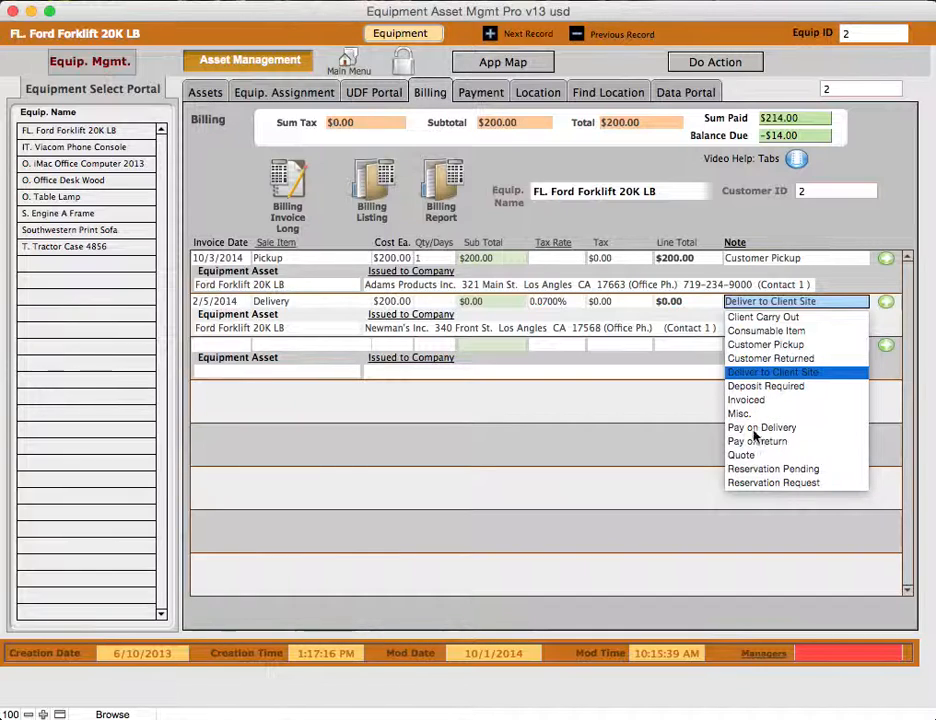
{"action": "left_click", "coordinate": [741, 455]}
{"action": "key", "text": "Tab"}
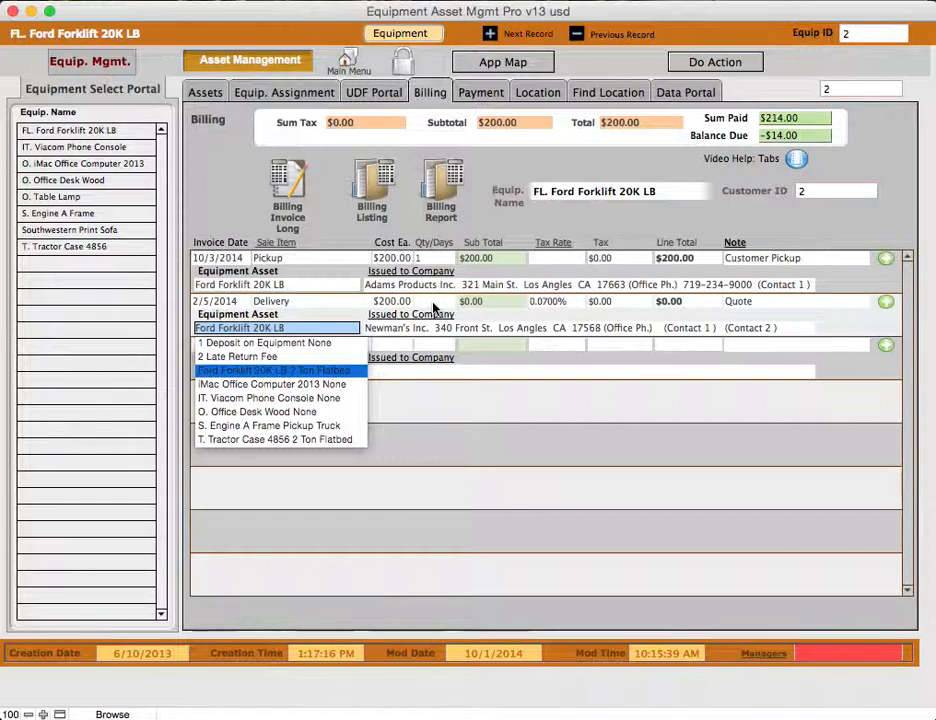
{"action": "left_click", "coordinate": [629, 228]}
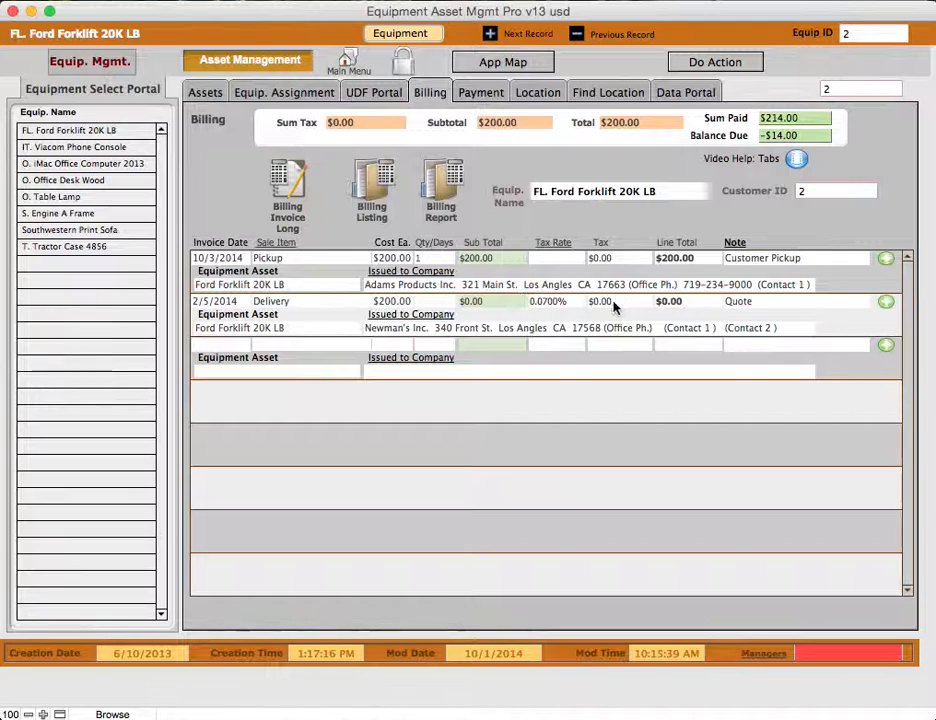
- Return the 2/5/2014 Delivery line's note to Deliver to Client Site
{"action": "left_click", "coordinate": [797, 302]}
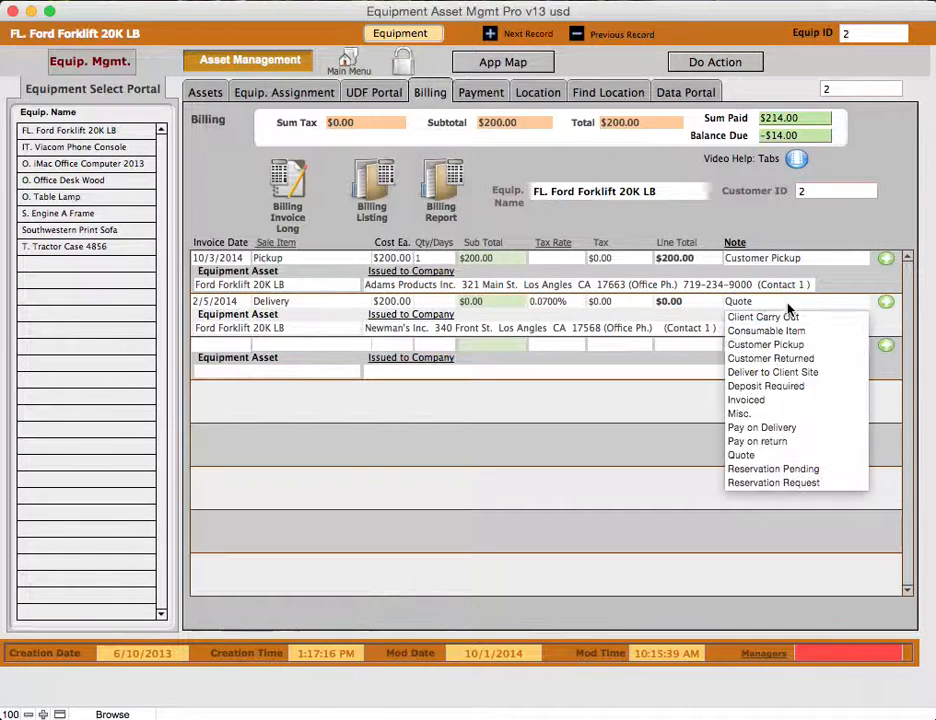
{"action": "left_click", "coordinate": [770, 373]}
{"action": "key", "text": "Tab"}
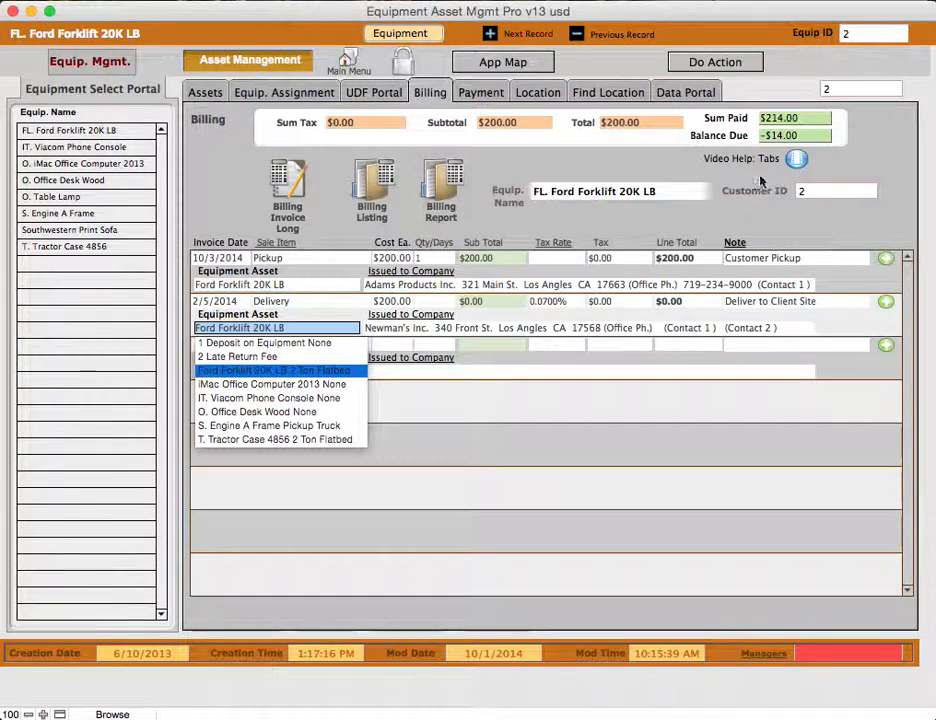
- Set the quantity of the 2/5/2014 Delivery line to 1 and save the line
{"action": "left_click", "coordinate": [440, 308]}
{"action": "left_click", "coordinate": [436, 302]}
{"action": "type", "text": "1"}
{"action": "left_click", "coordinate": [733, 246]}
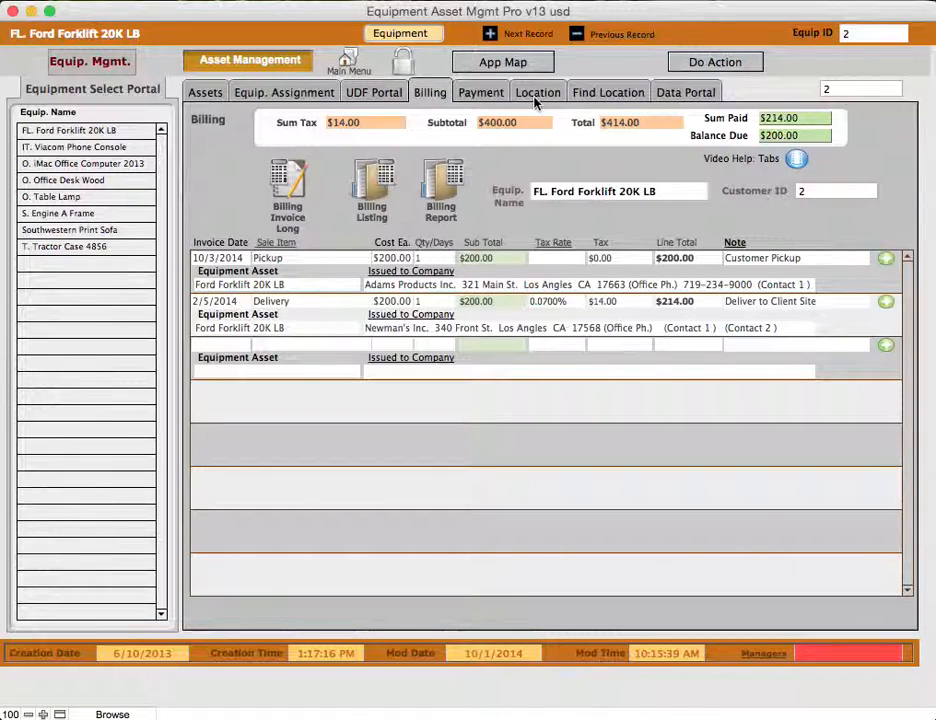
{"action": "left_click", "coordinate": [518, 63]}
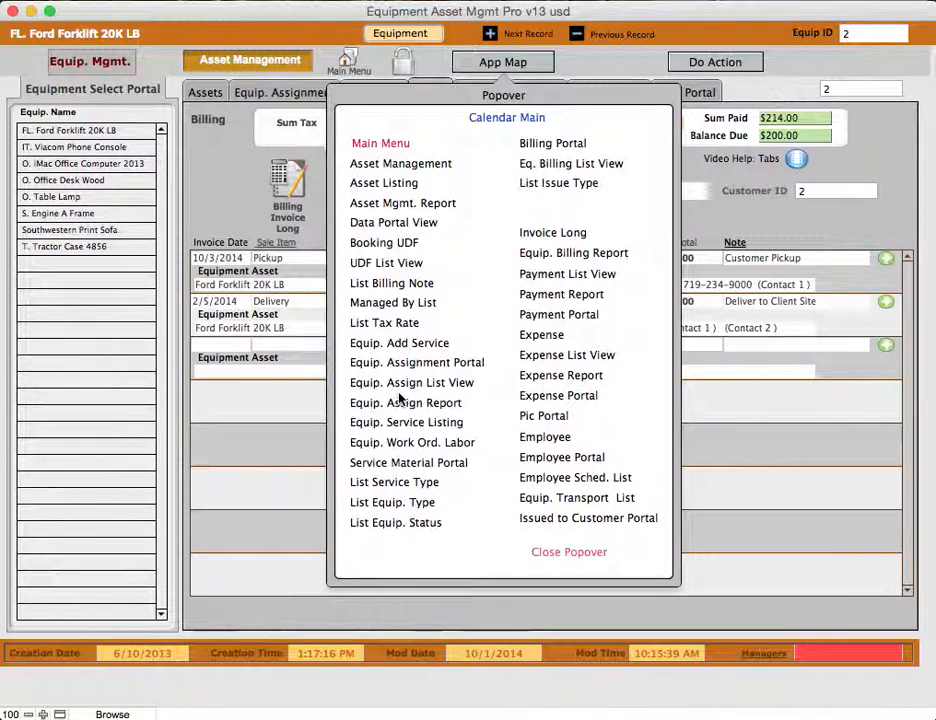
{"action": "left_click", "coordinate": [240, 212]}
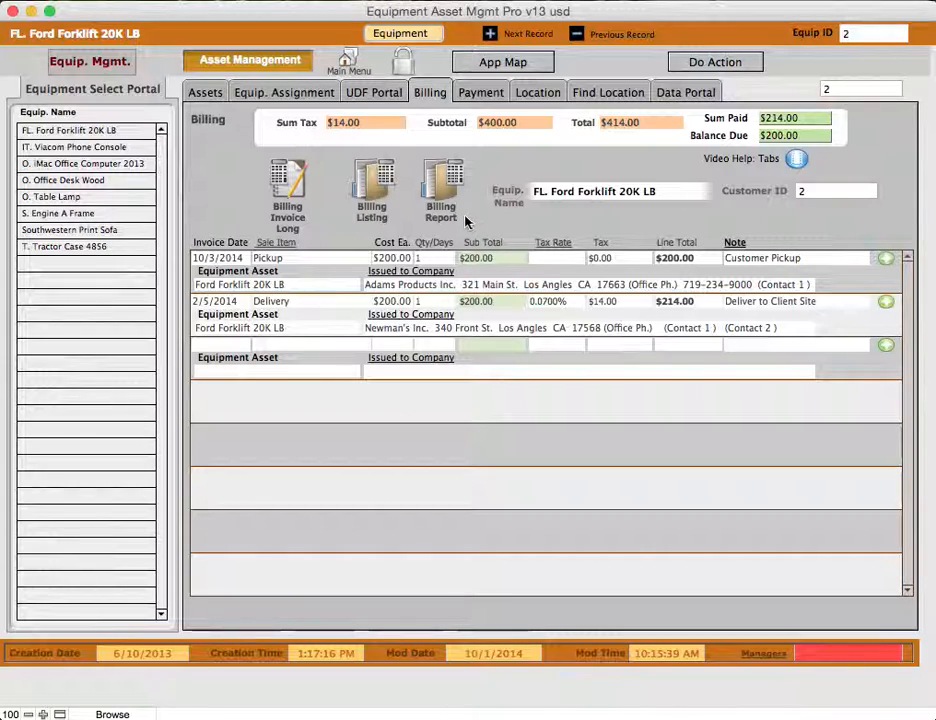